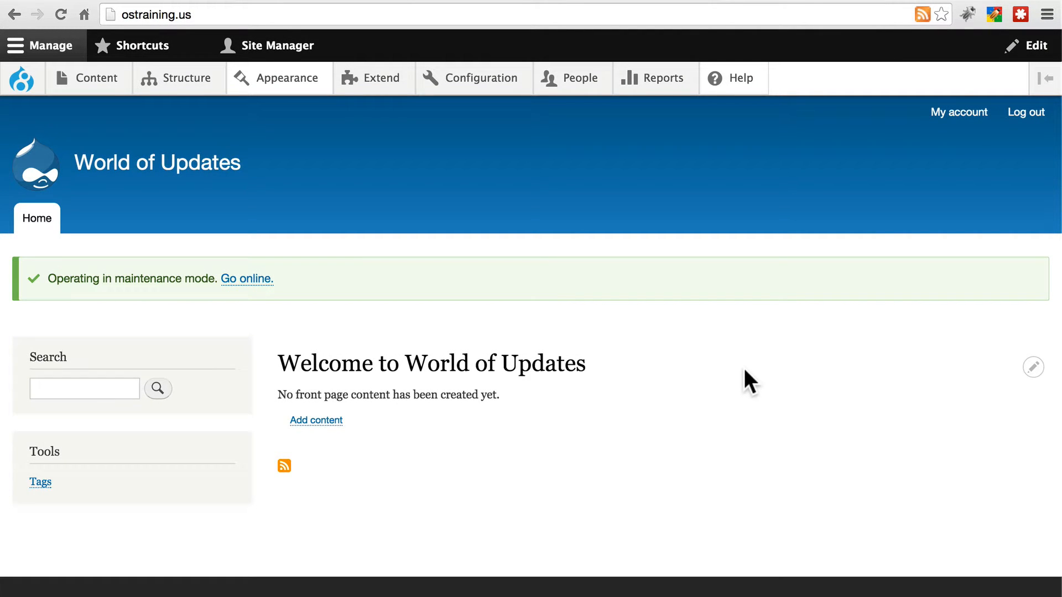
Navigate via Reports to the Available updates report showing Space 8.x-1.0-alpha6.
click(663, 78)
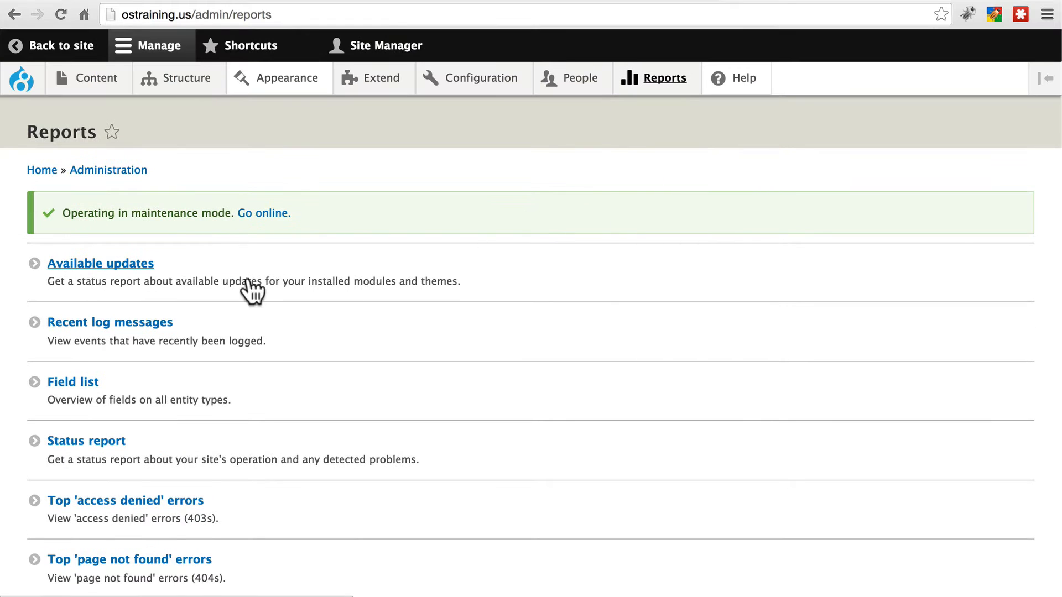
click(138, 266)
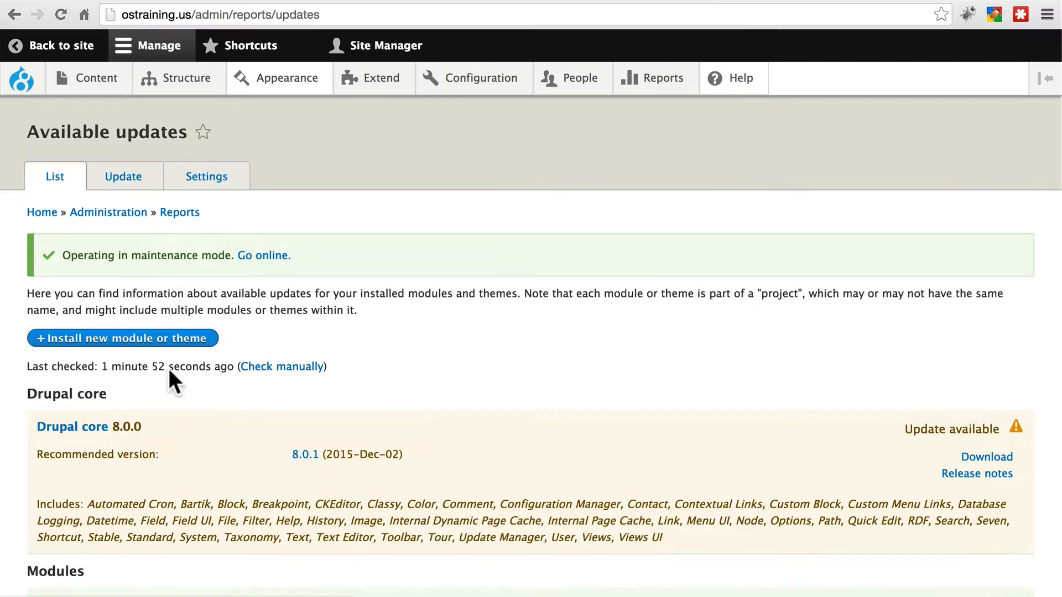
scroll(368, 357, down, 5)
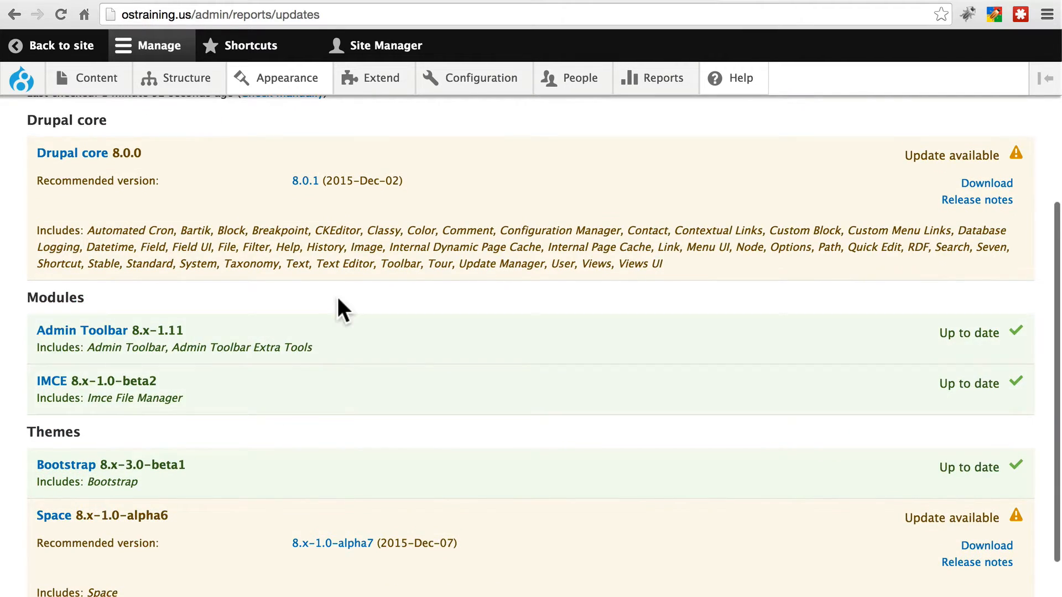
scroll(337, 296, down, 2)
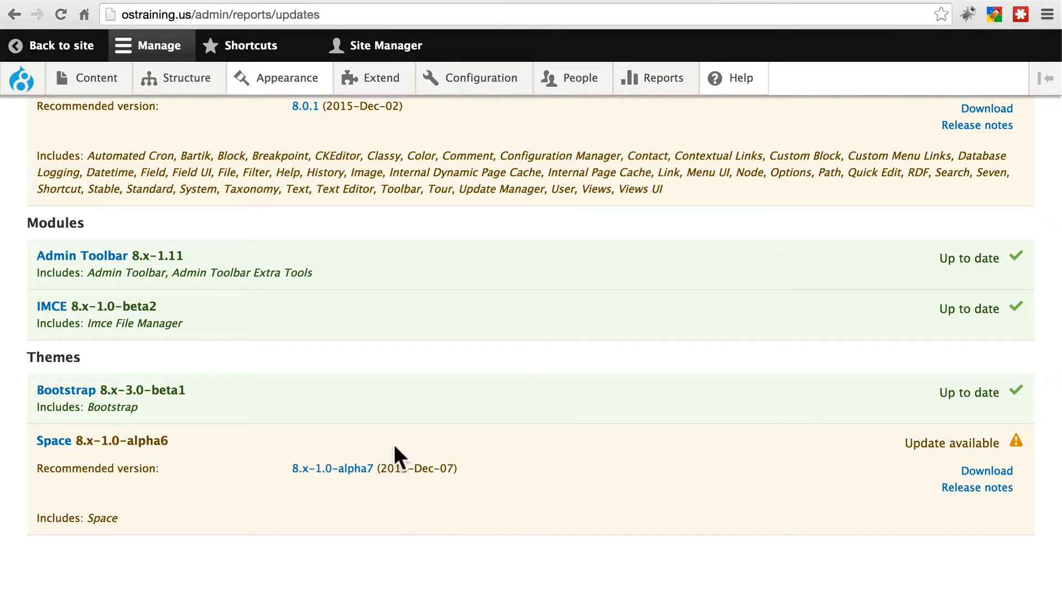
Save the recommended space-8.x-1.0-alpha7.tar.gz archive to the Desktop.
click(985, 473)
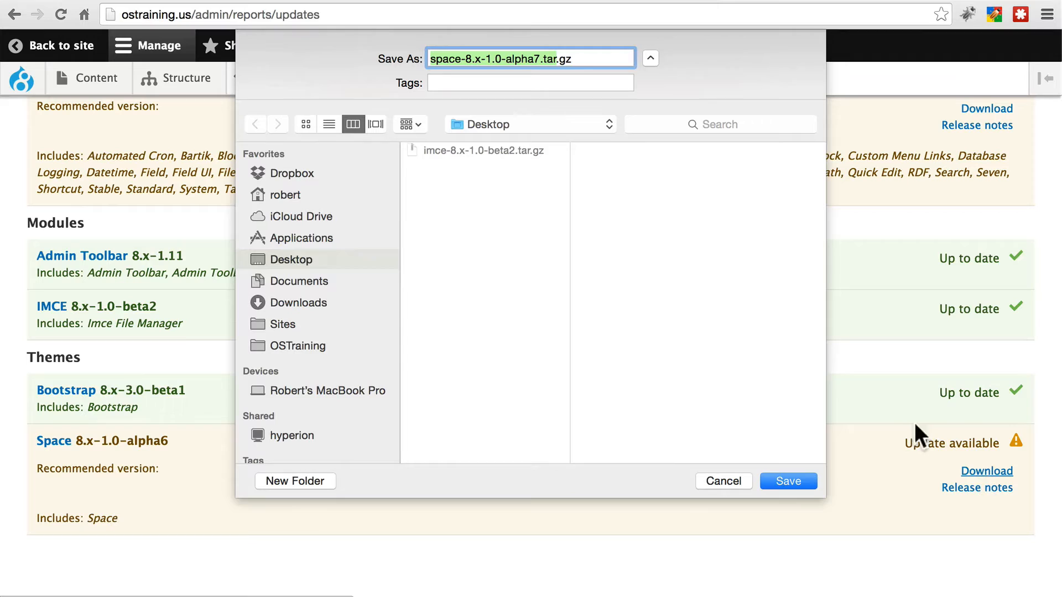
click(790, 480)
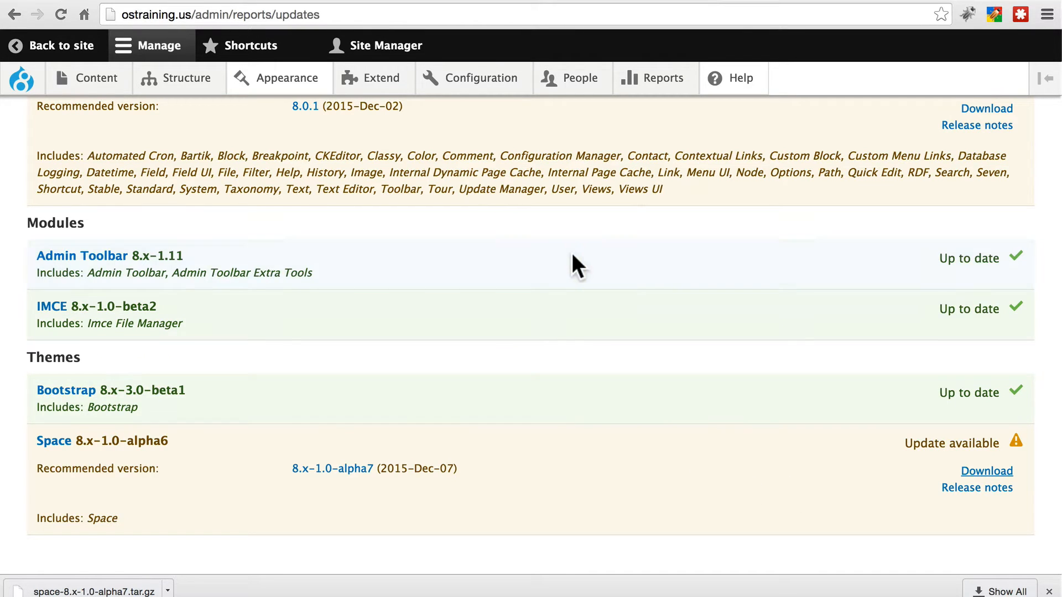
In cPanel File Manager, browse into public_html/themes listing bootstrap, space and README.txt.
click(464, 7)
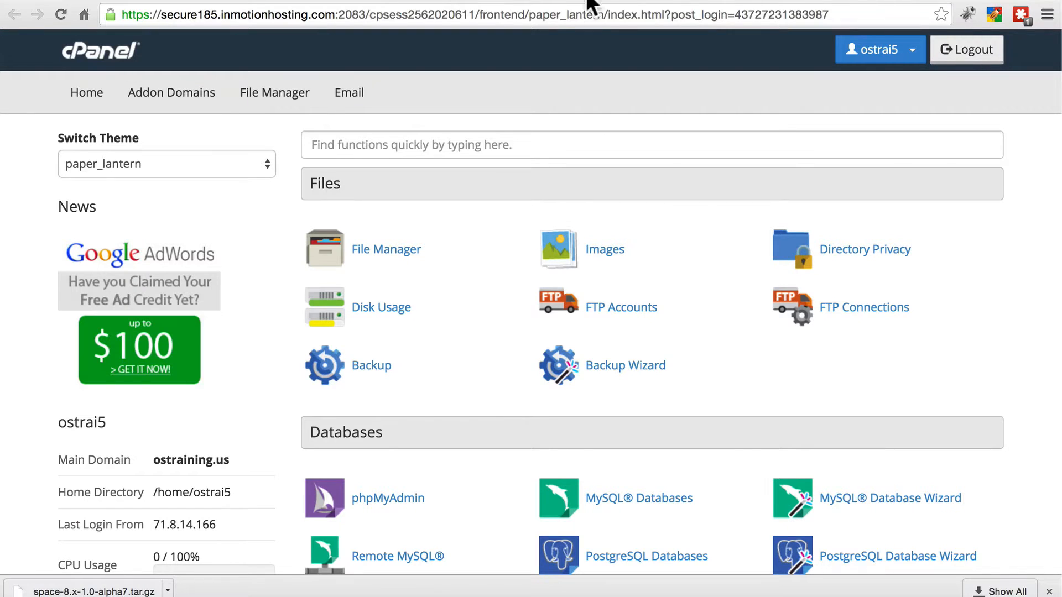
click(609, 5)
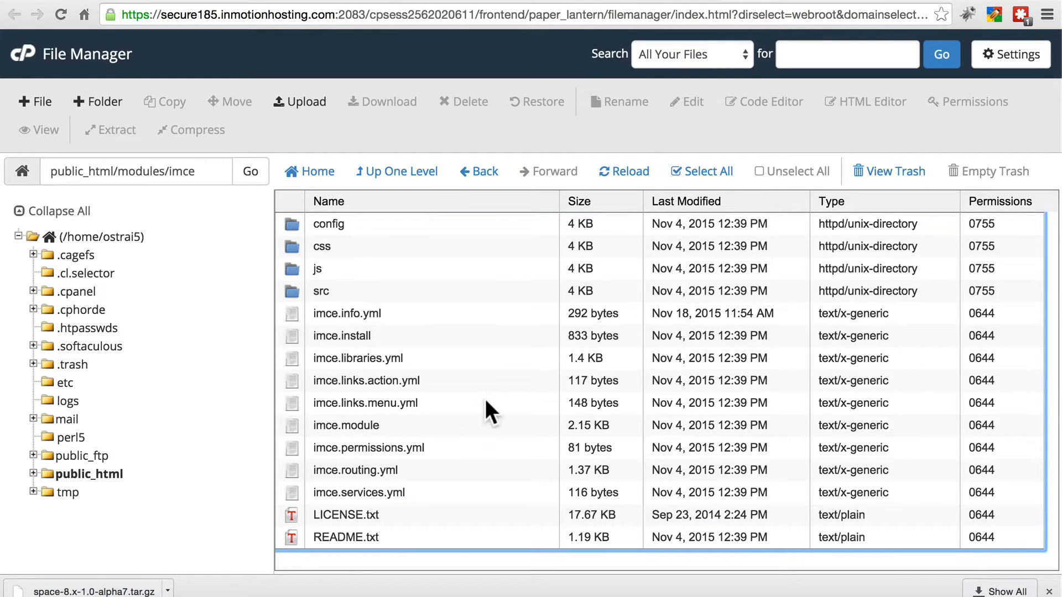
click(88, 474)
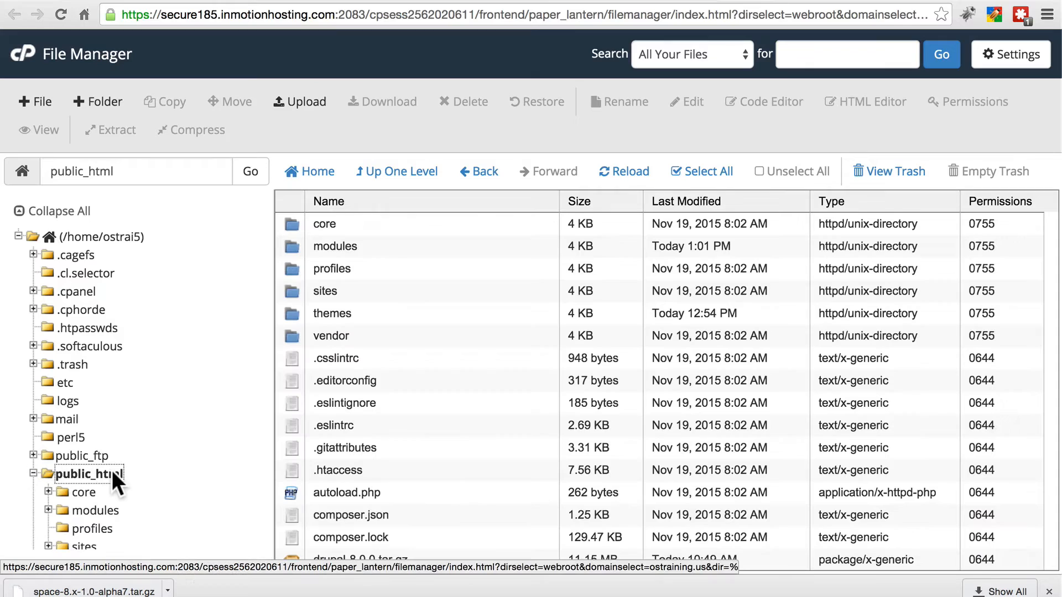
scroll(486, 316, down, 3)
scroll(485, 316, down, 2)
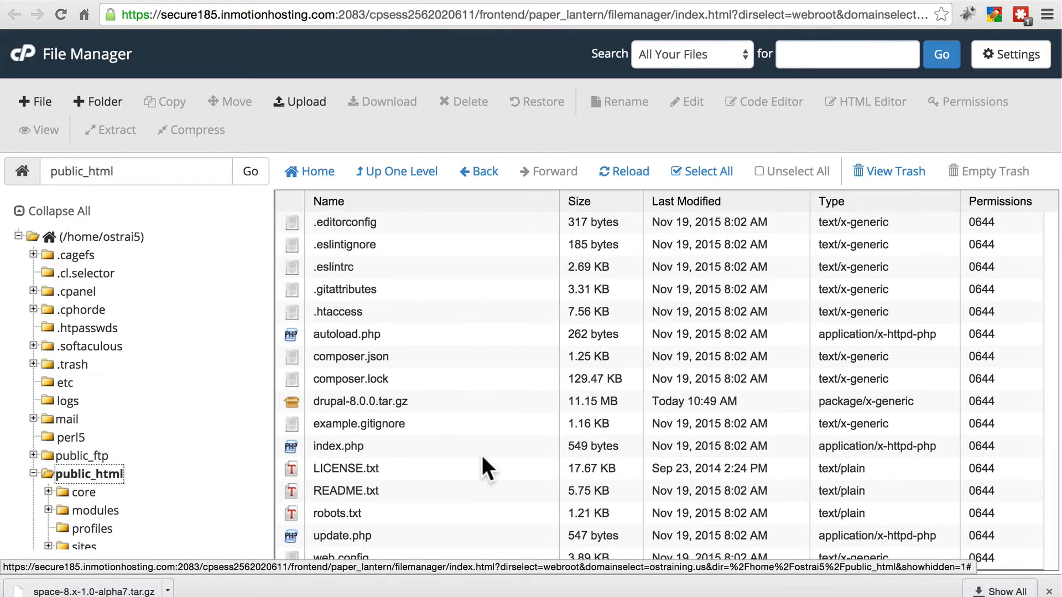
scroll(483, 455, up, 5)
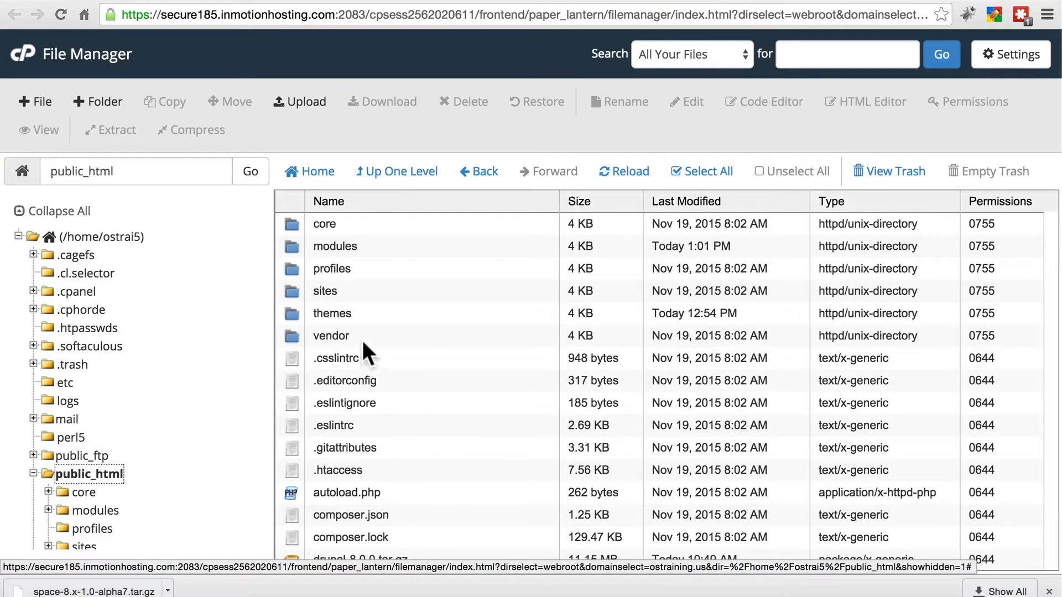
click(373, 315)
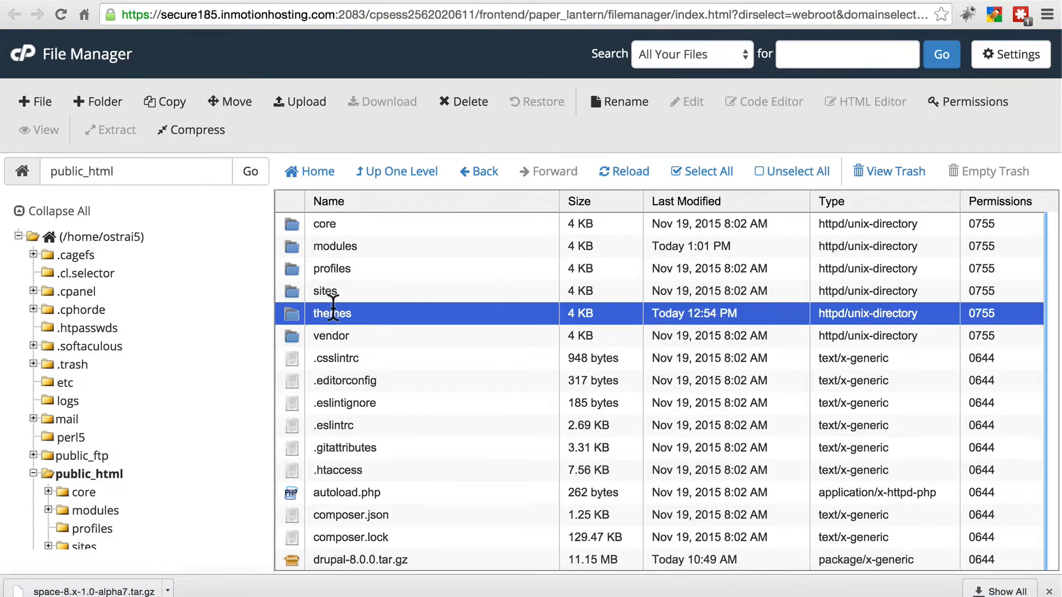
double_click(394, 316)
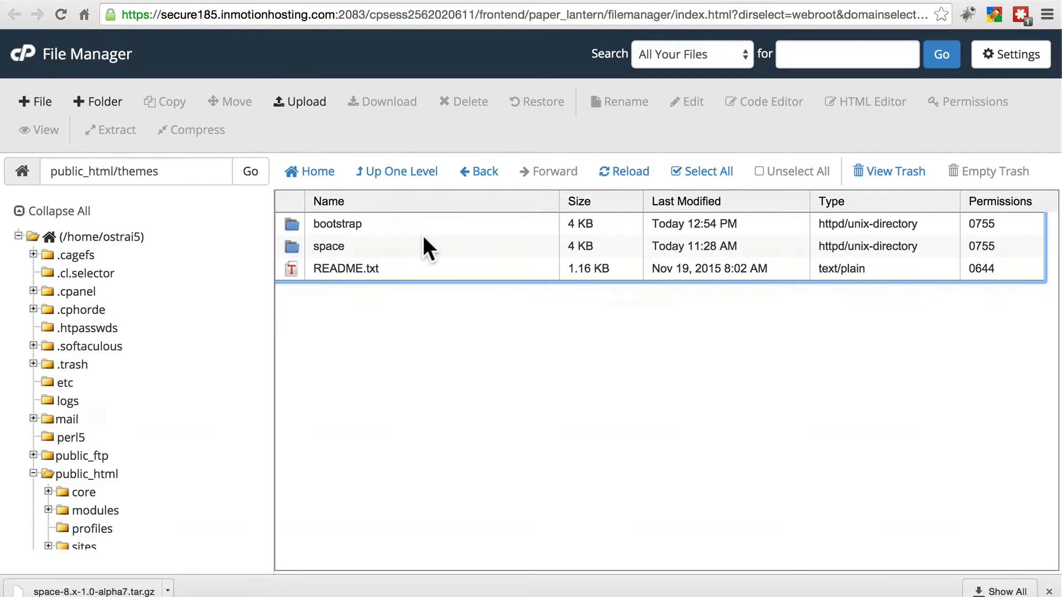
Return to the Drupal tab and go back to the site's front page.
key(ctrl+Tab)
scroll(408, 361, up, 10)
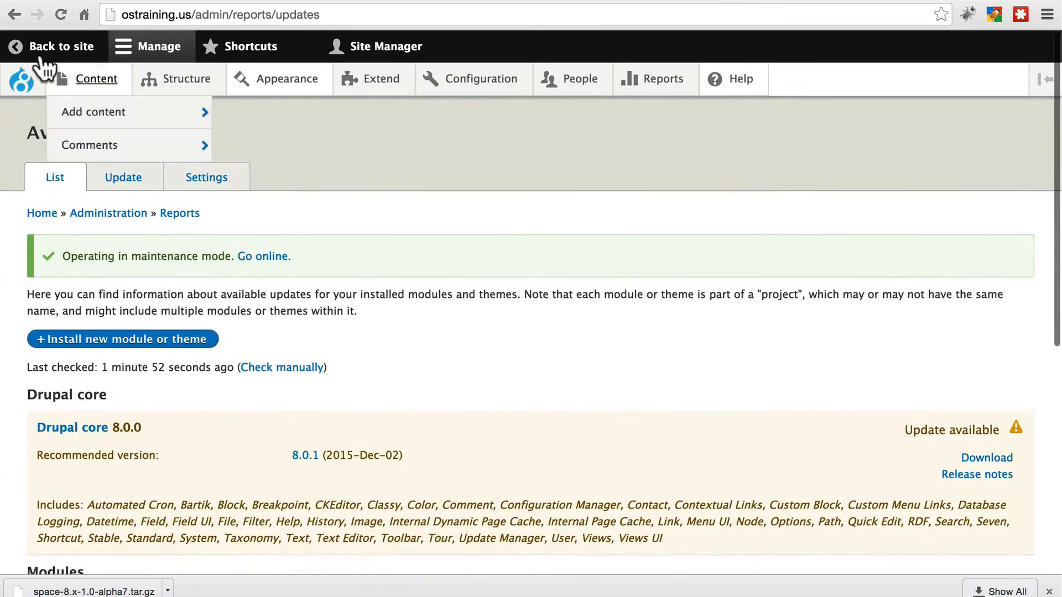
click(51, 45)
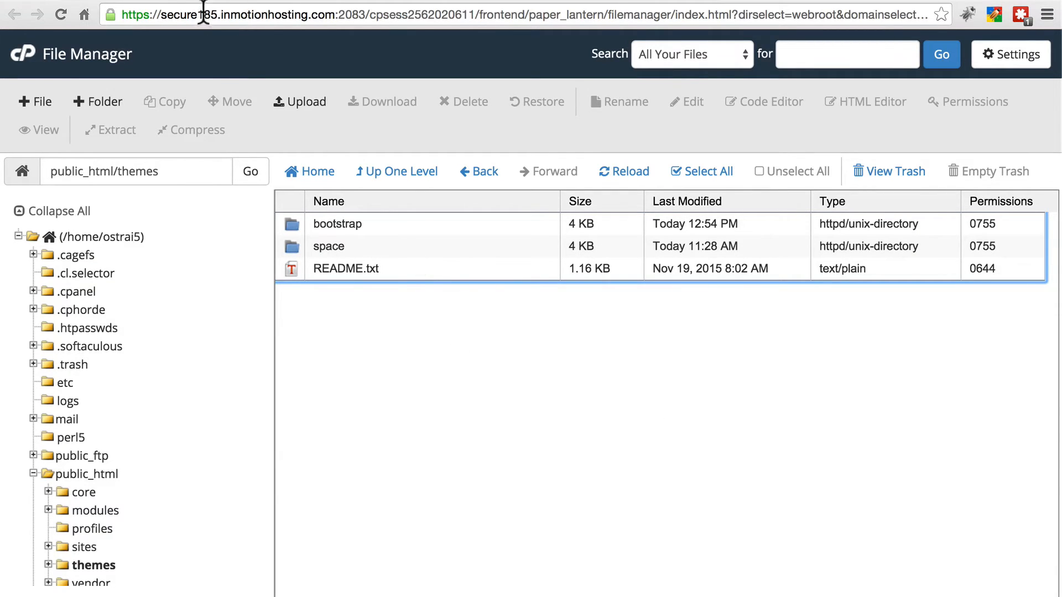
Upload space-8.x-1.0-alpha7.tar.gz from the Desktop into the themes folder.
click(307, 101)
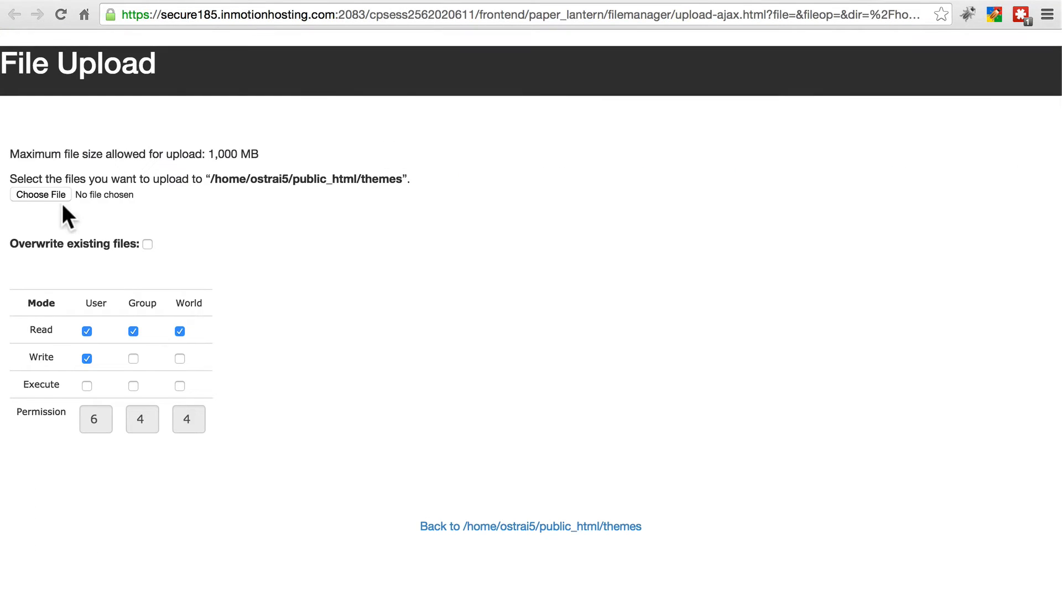
click(46, 193)
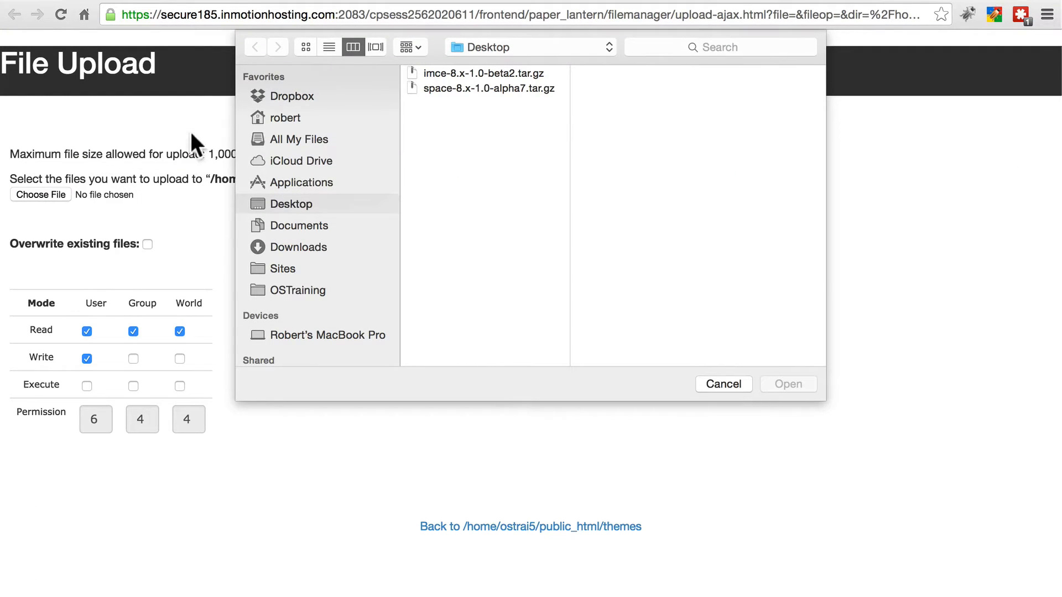
click(450, 88)
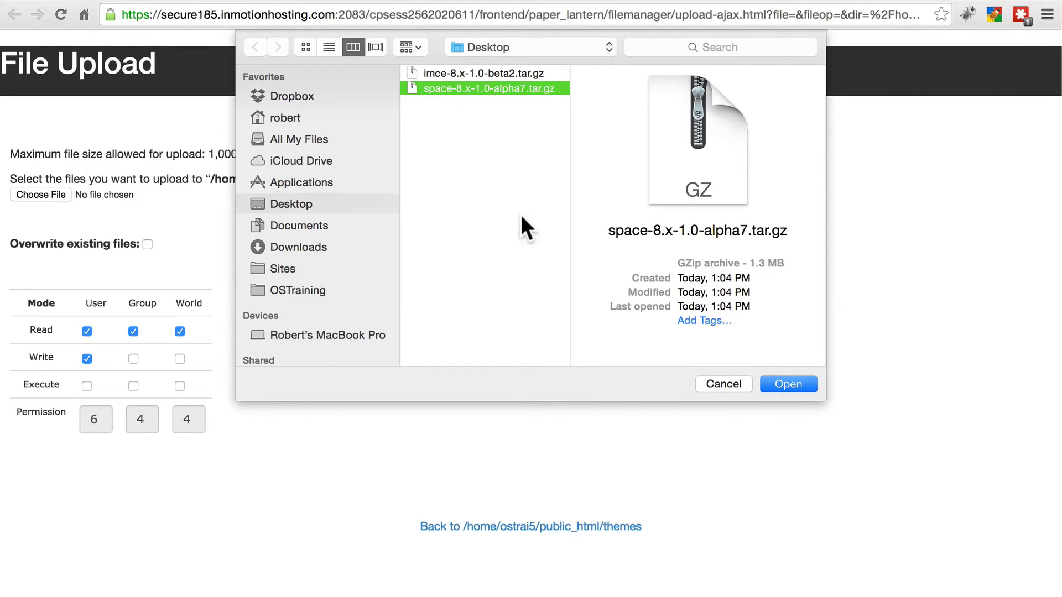
click(789, 384)
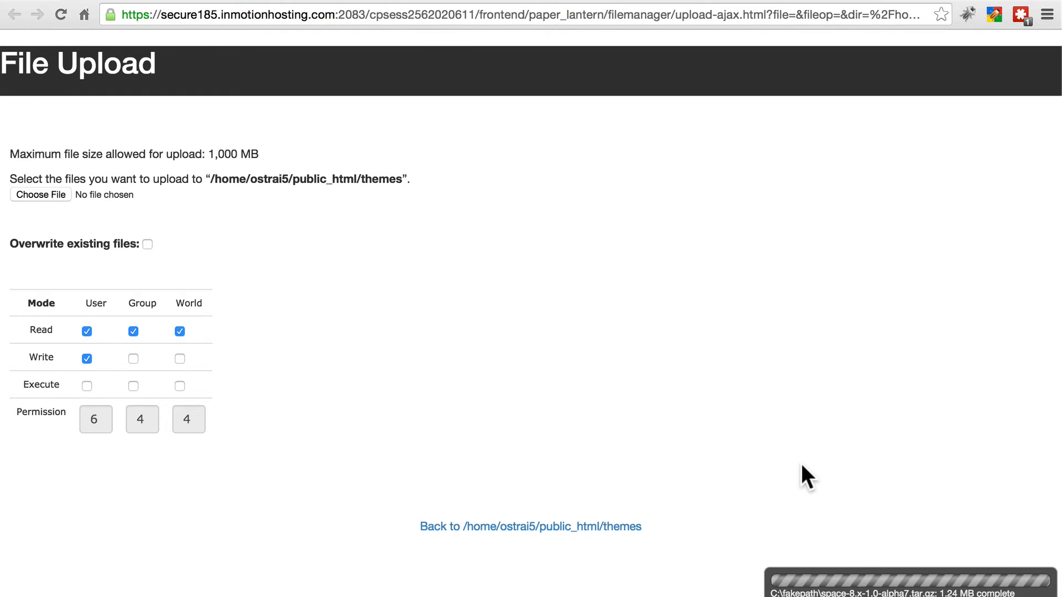
key(ctrl+Tab)
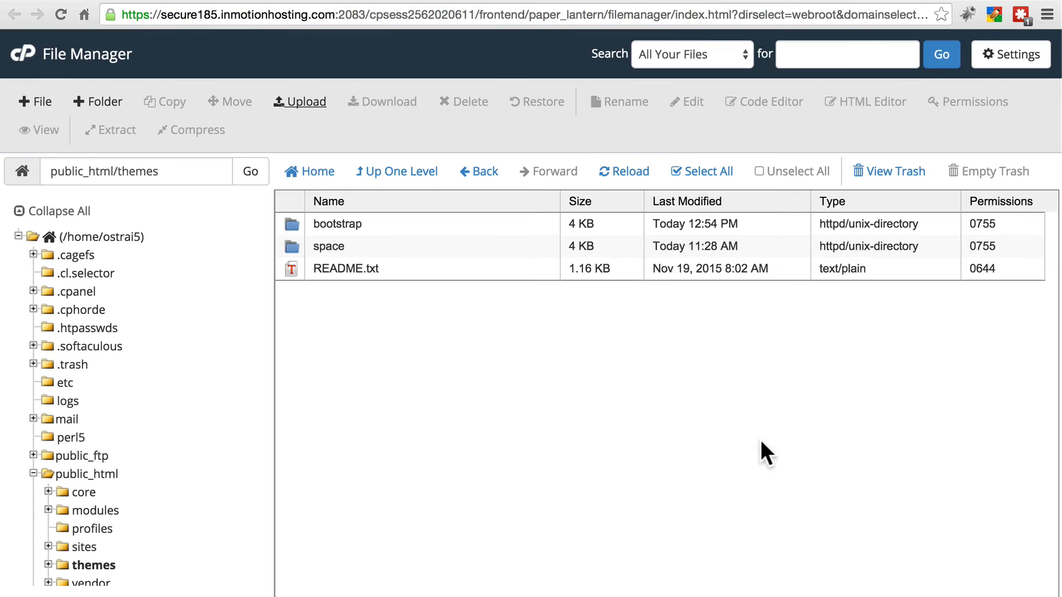
Refresh the listing and move the old space theme folder to trash.
click(631, 172)
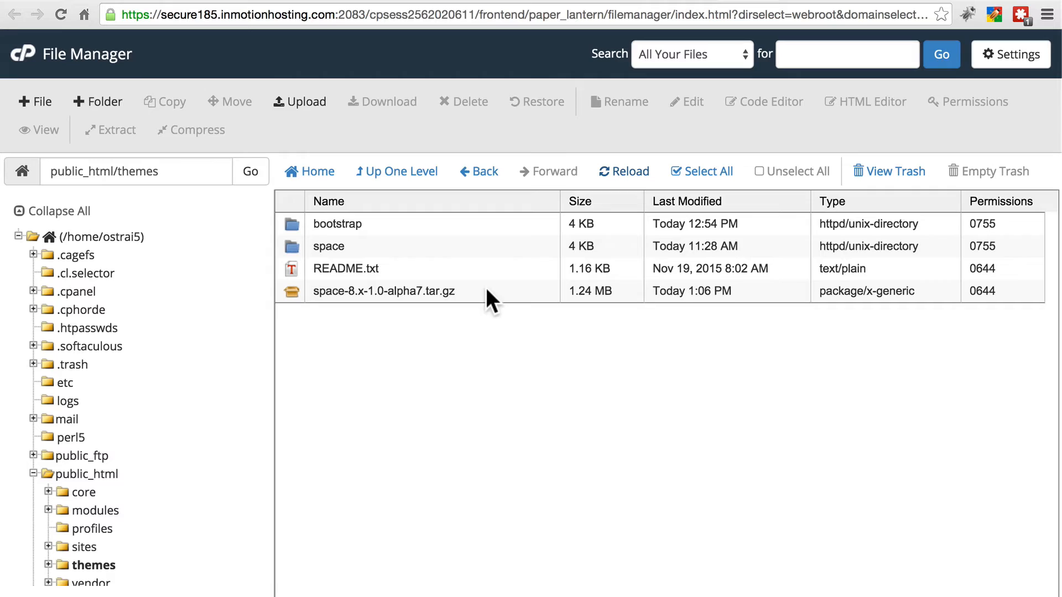
click(403, 245)
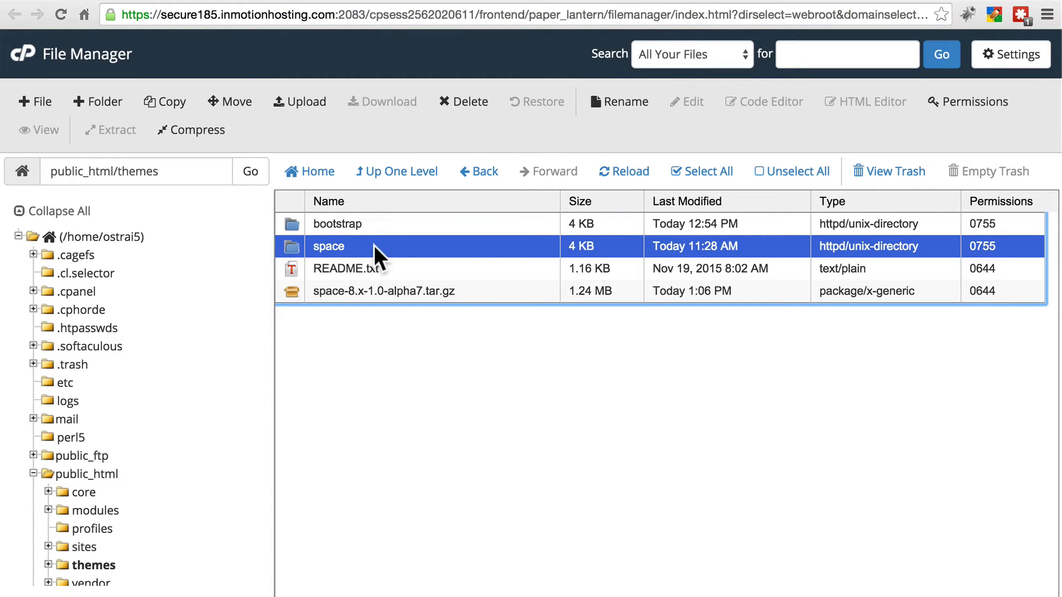
click(463, 102)
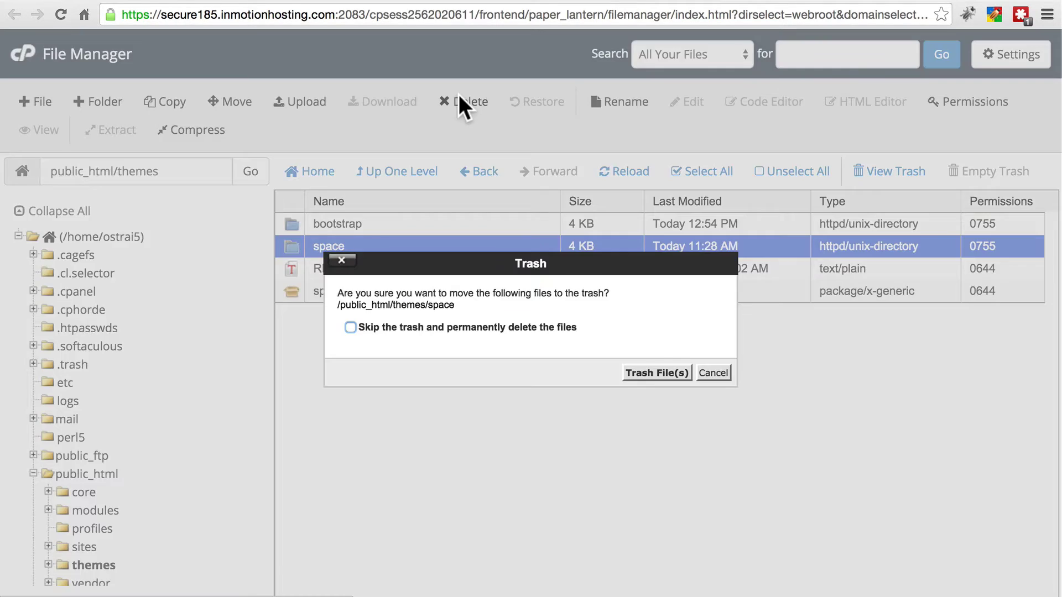
click(636, 373)
Extract the alpha7 archive into /public_html/themes and dismiss the results.
click(519, 270)
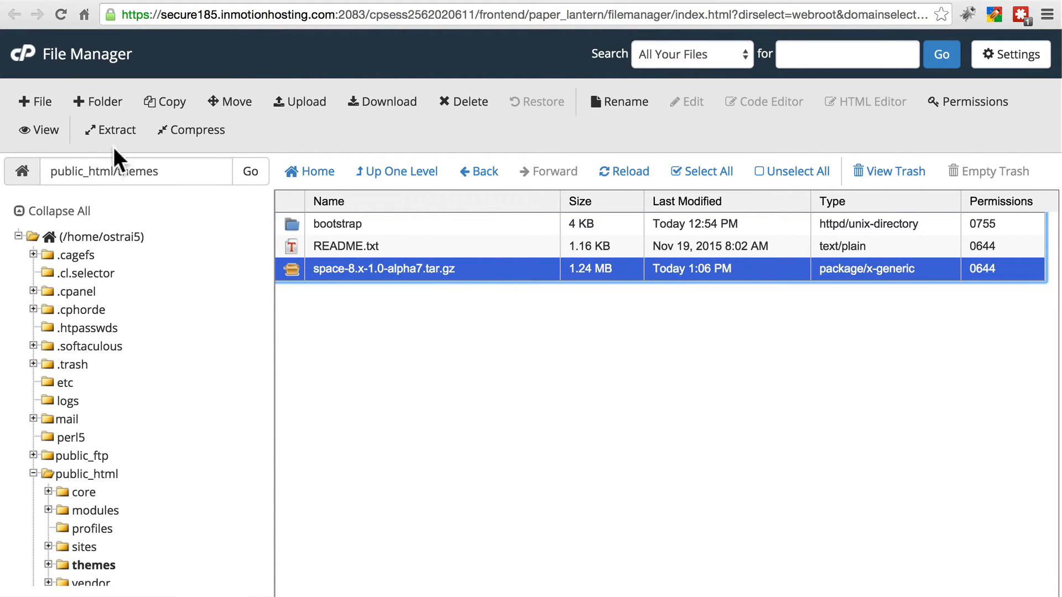
click(113, 129)
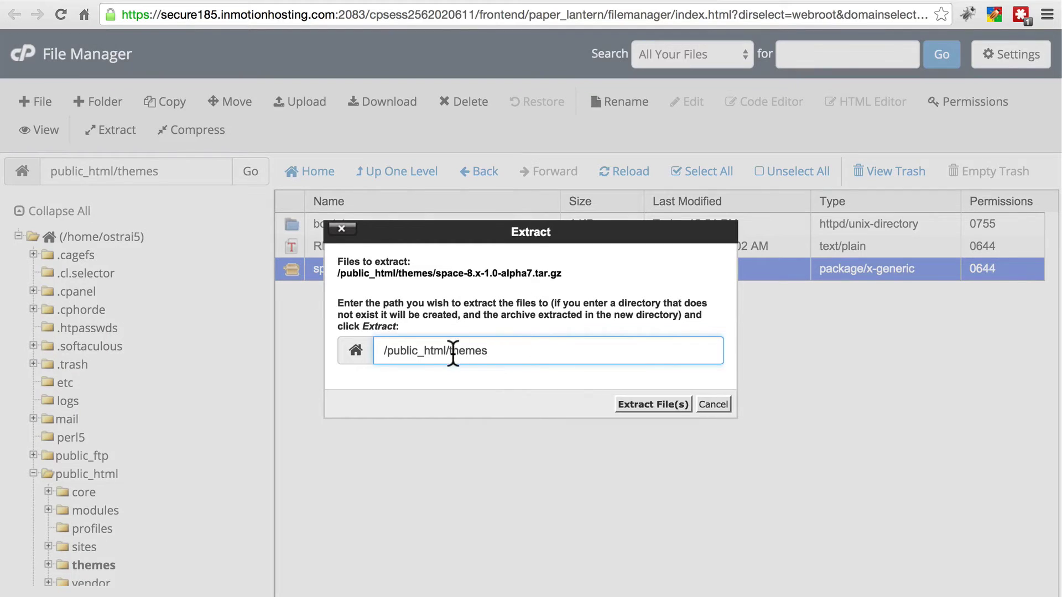
click(653, 404)
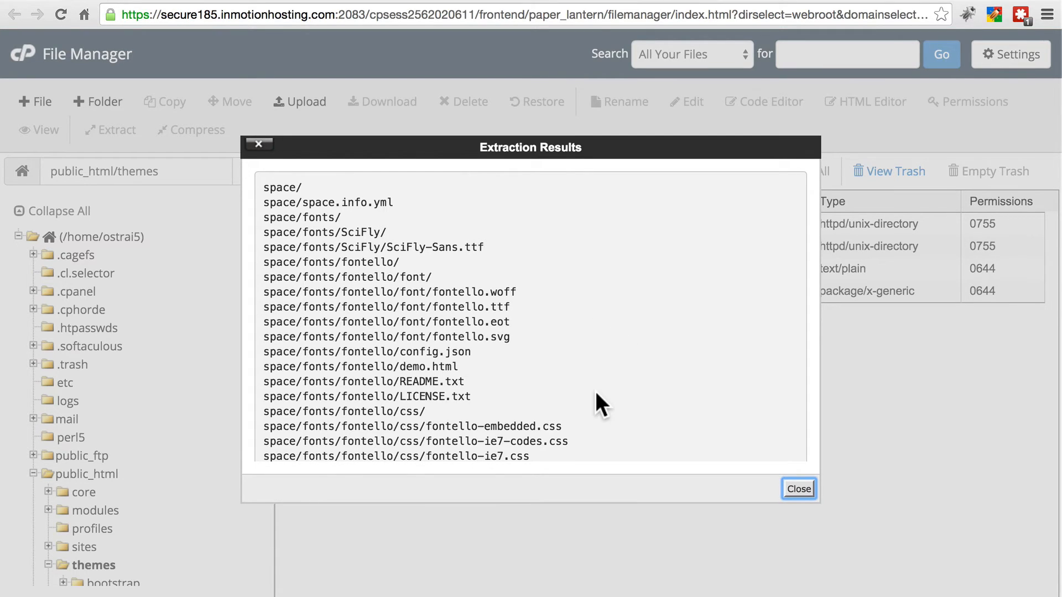
click(799, 489)
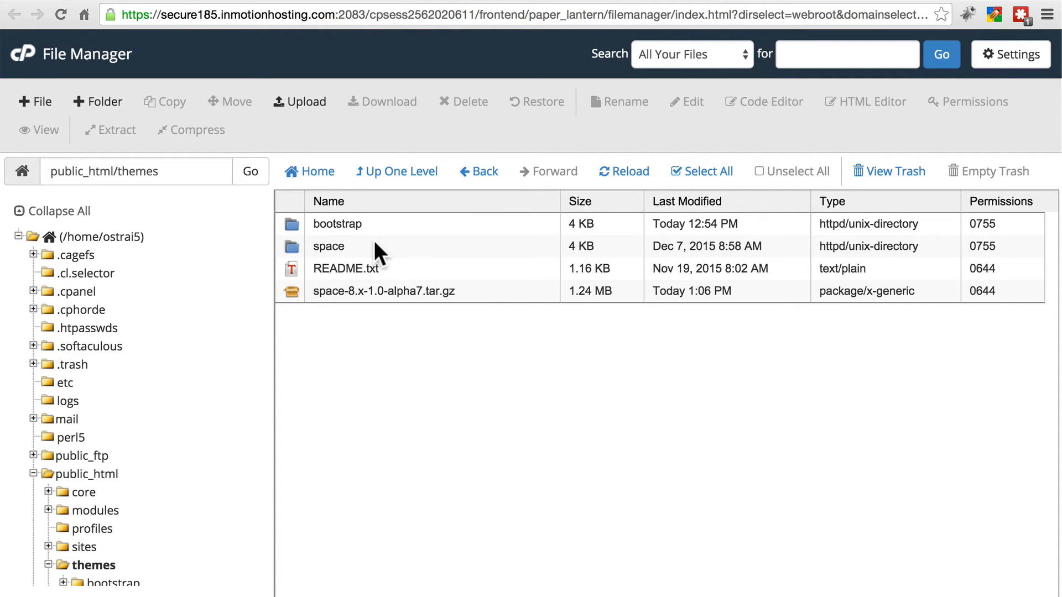
Delete the leftover space-8.x-1.0-alpha7.tar.gz archive to trash.
click(477, 291)
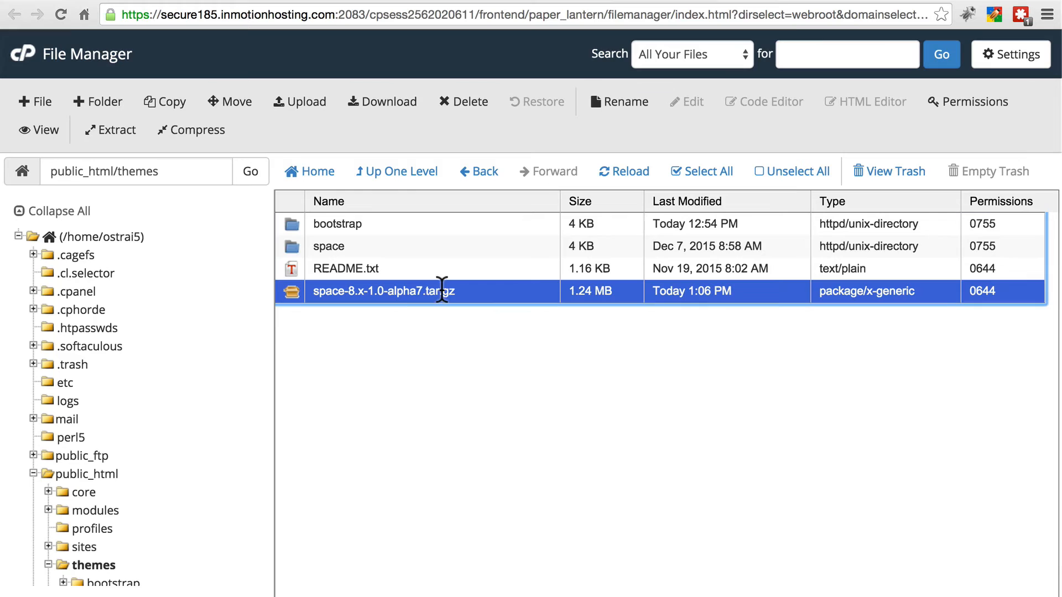
click(463, 102)
click(656, 373)
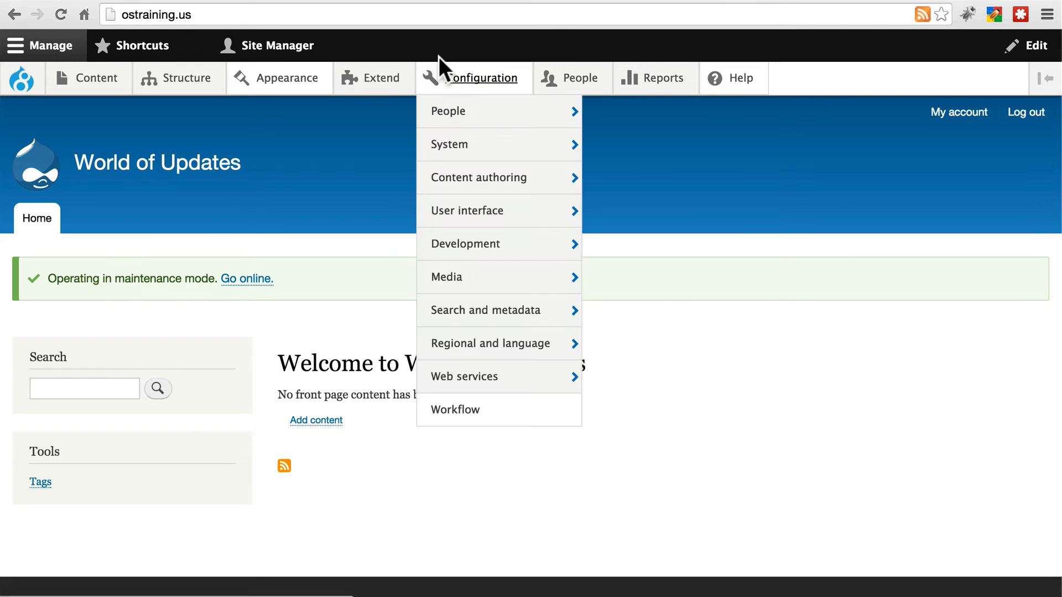
Run ostraining.us/update.php and continue to confirm no pending database updates.
click(453, 19)
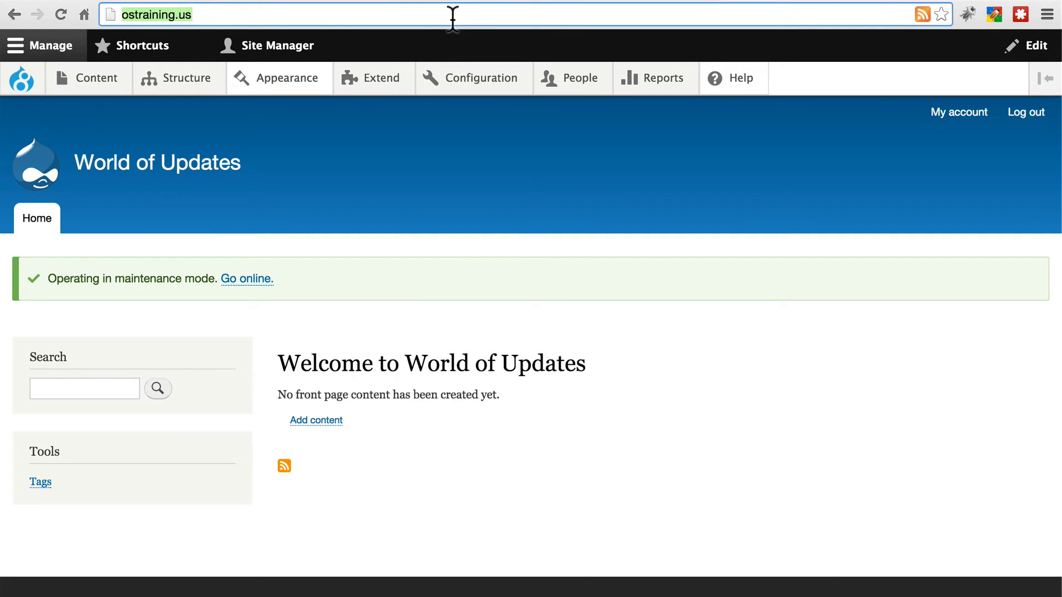
key(Right)
text(/u)
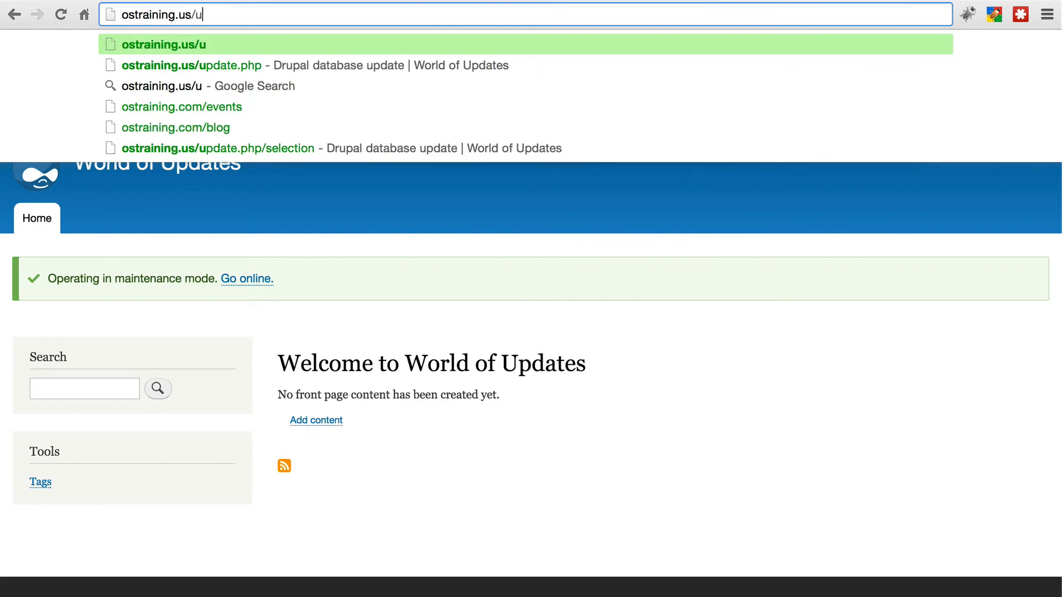
text(pdate.php)
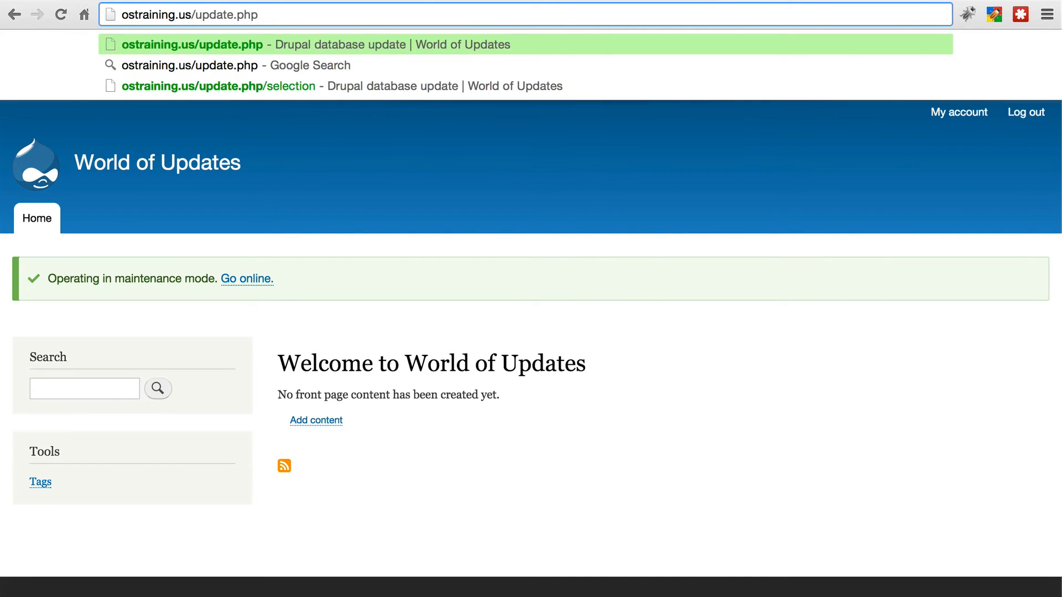
key(Return)
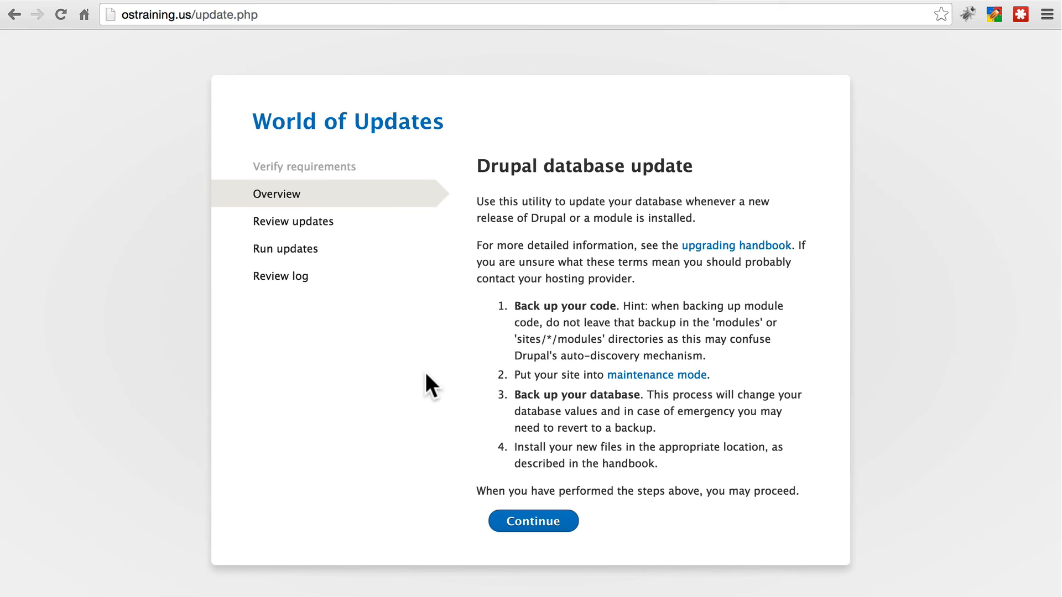
click(543, 525)
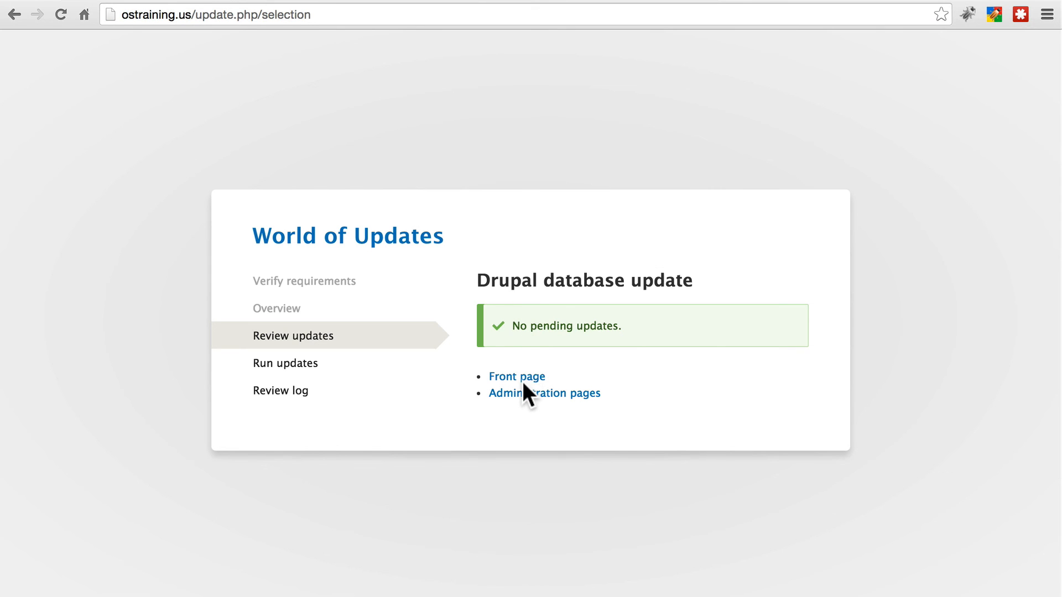
From the front page, reopen Available updates showing Space at 8.x-1.0-alpha7, up to date.
click(516, 376)
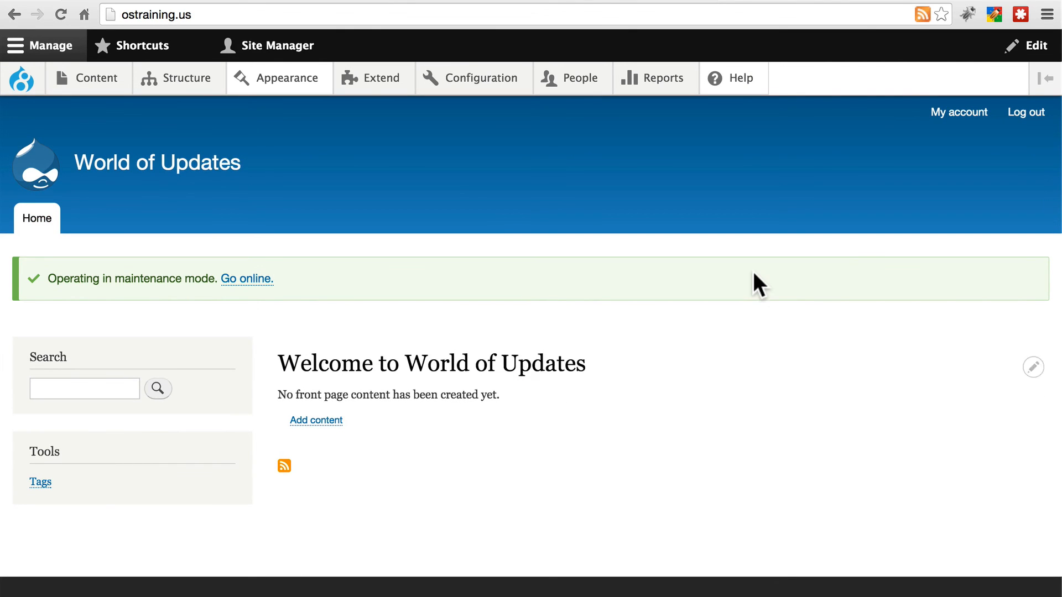
scroll(752, 271, down, 3)
scroll(753, 269, up, 3)
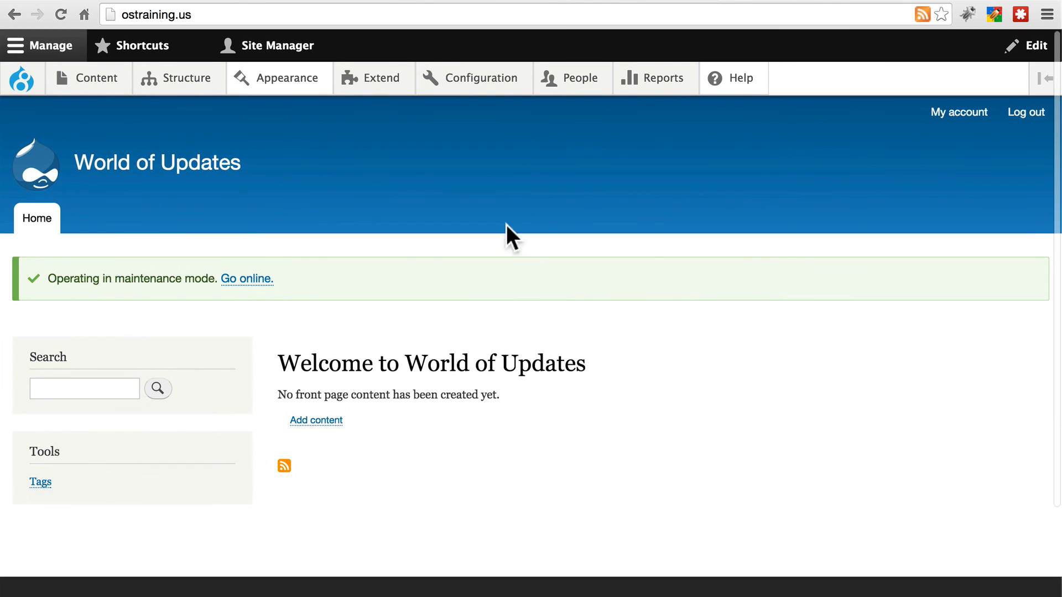
mouse_move(655, 78)
click(662, 78)
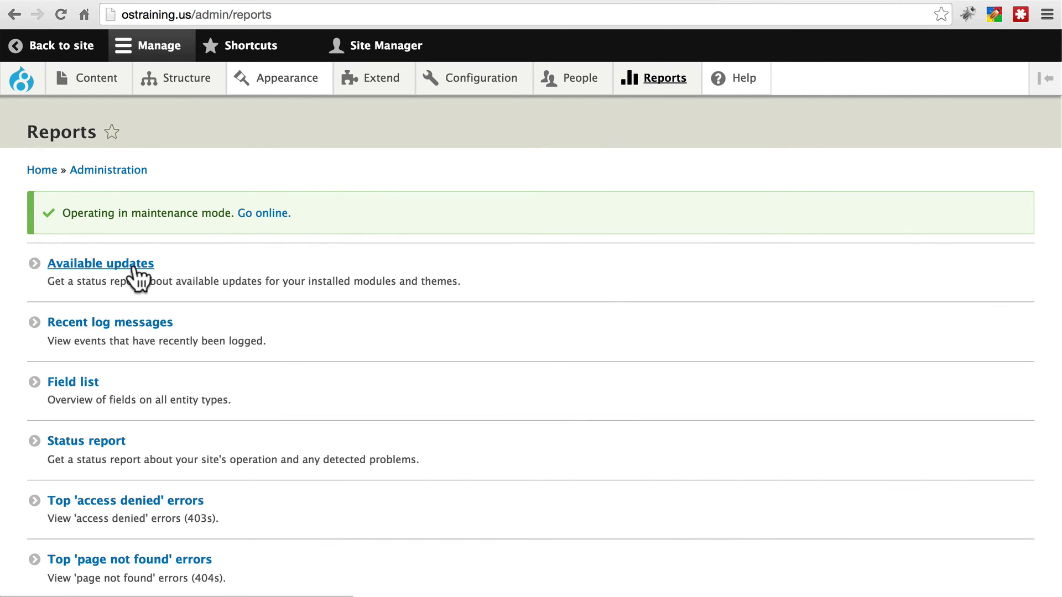
click(132, 265)
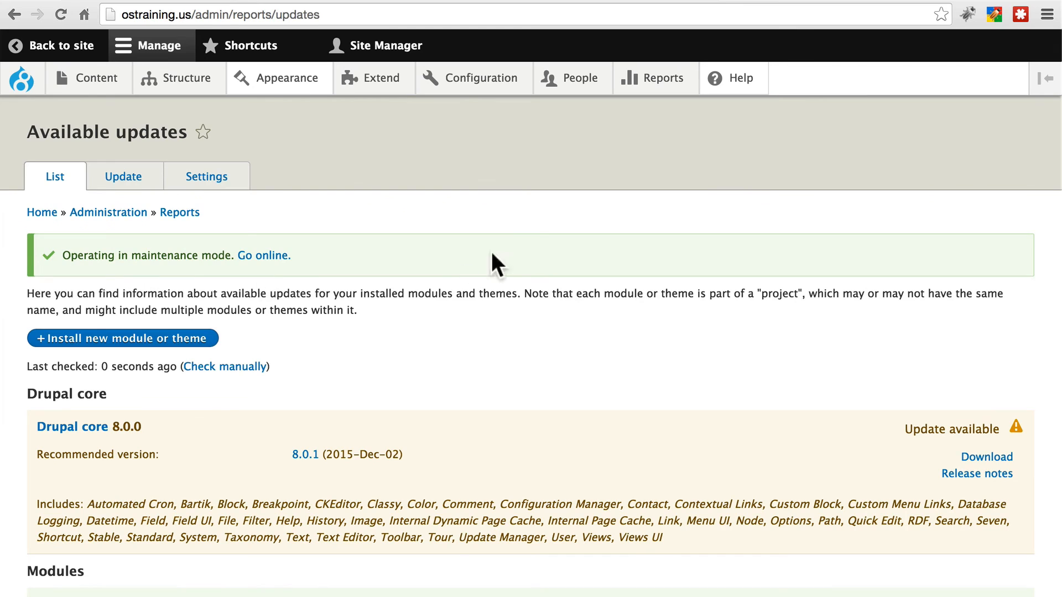
scroll(509, 230, down, 2)
scroll(483, 259, down, 2)
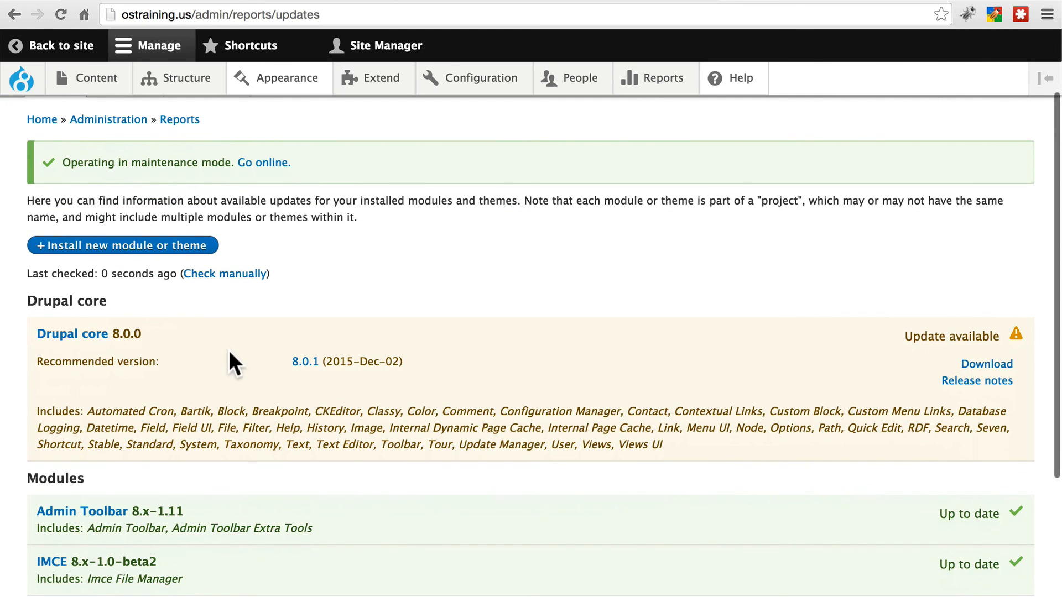
scroll(497, 241, down, 5)
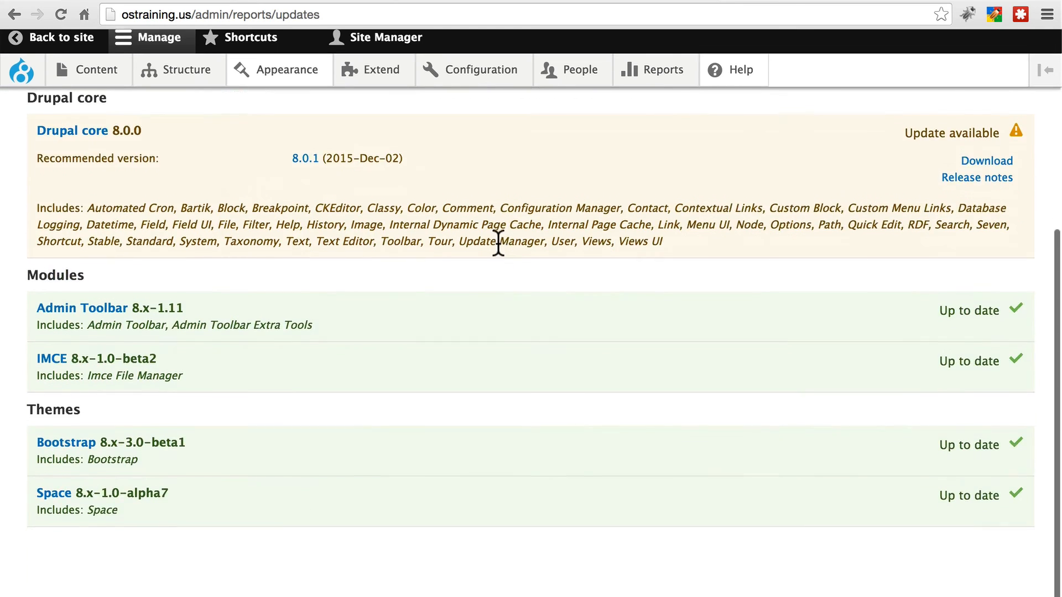